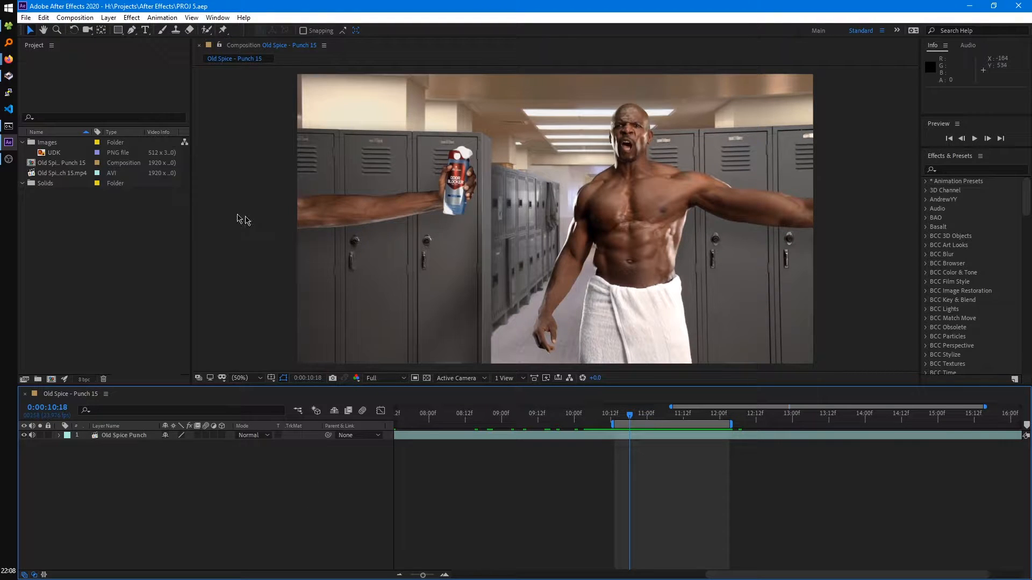
Replace the Old Spice Punch layer in the composition with the UDK image, scaled up to about 244%.
left_click_drag(56, 155, 138, 437)
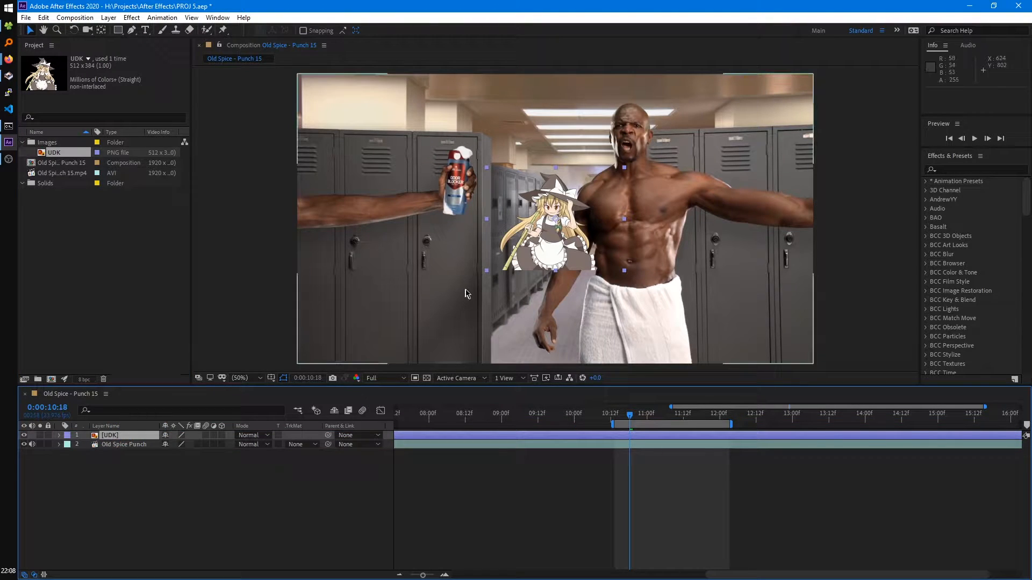
left_click_drag(624, 271, 714, 348)
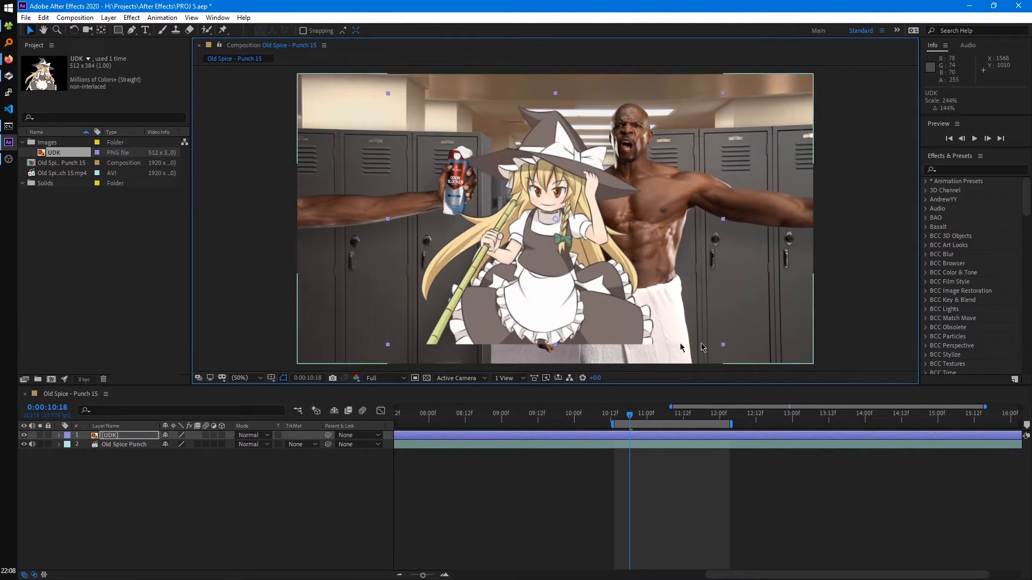
left_click(121, 445)
key("Delete")
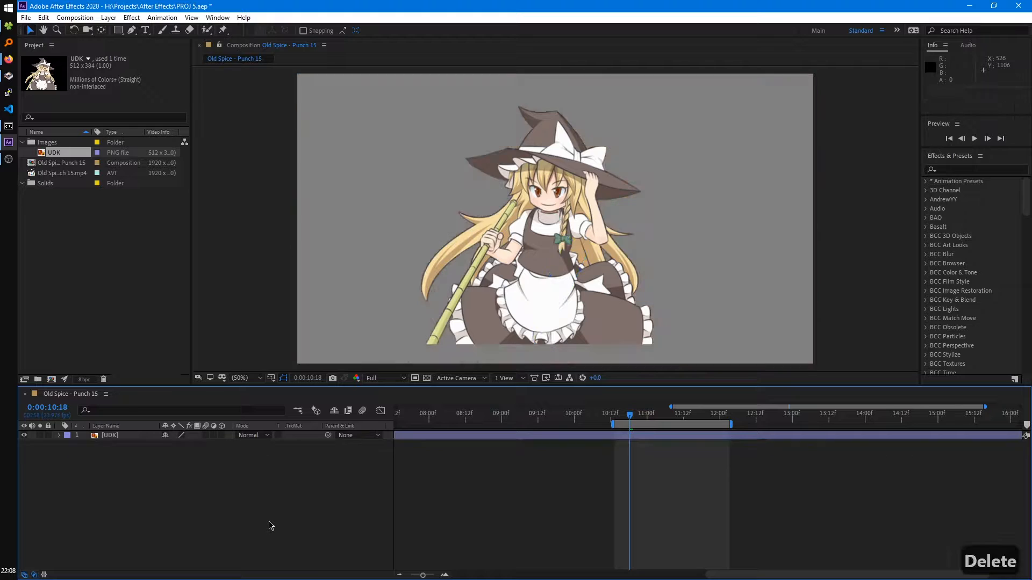
Duplicate the UDK layer twice and place one copy on each side of the original in the frame.
left_click(125, 438)
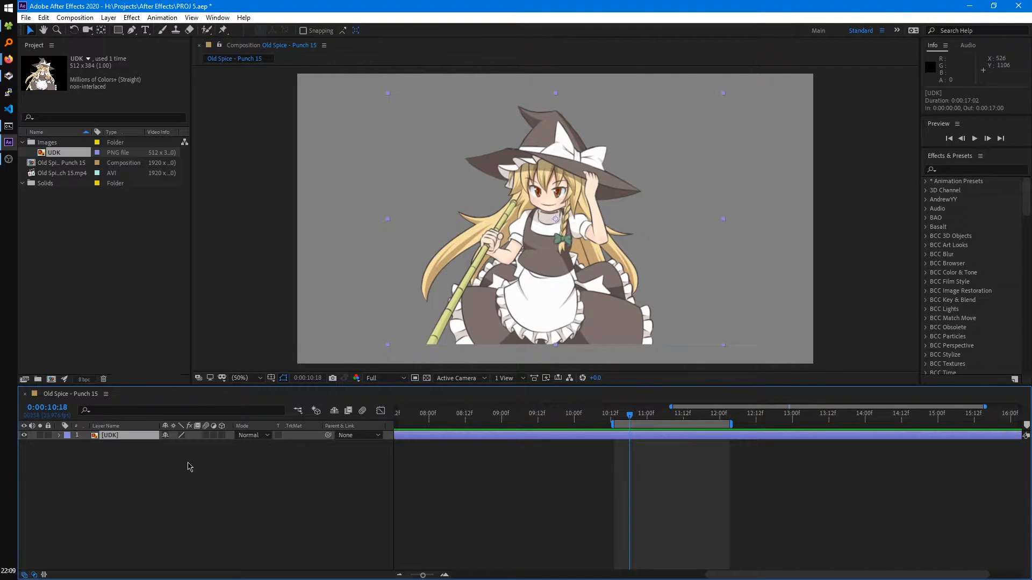
key("ctrl+d")
key("ctrl+d")
left_click_drag(562, 280, 786, 264)
left_click_drag(521, 273, 333, 274)
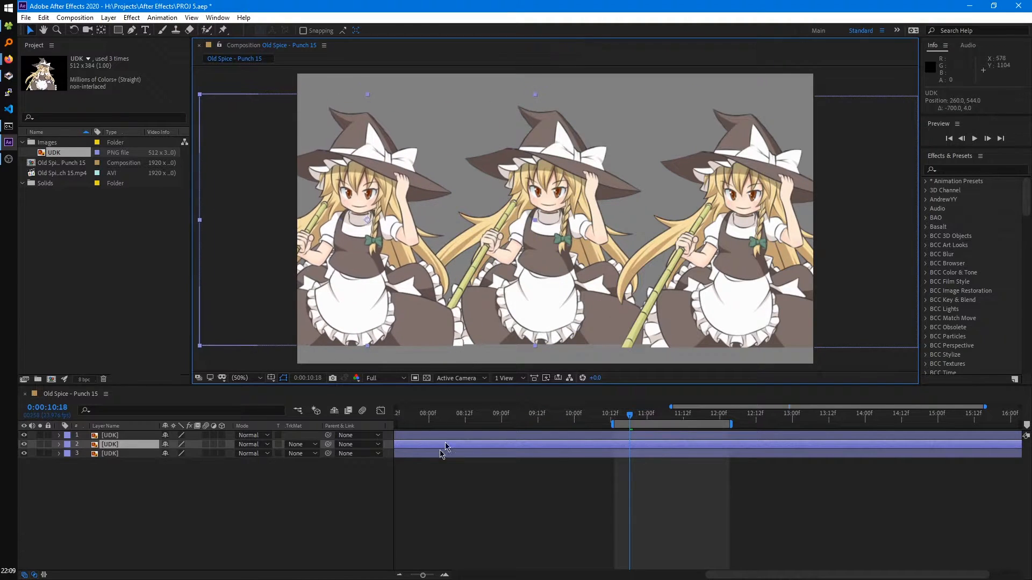
Move the centre character's UDK layer to the top of the layer stack.
left_click(117, 455)
left_click_drag(114, 455, 115, 432)
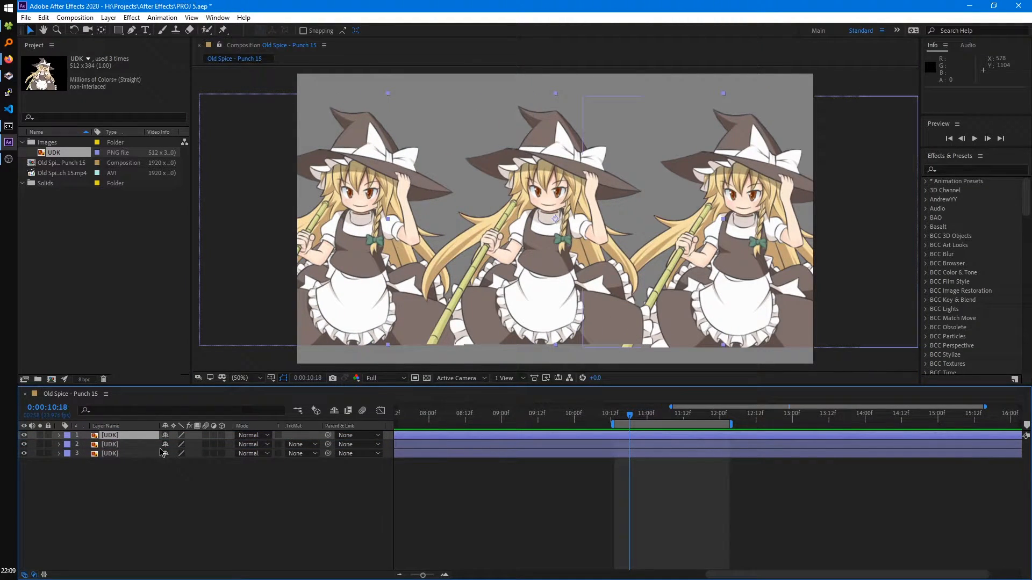
left_click(113, 446)
left_click(118, 454, "shift")
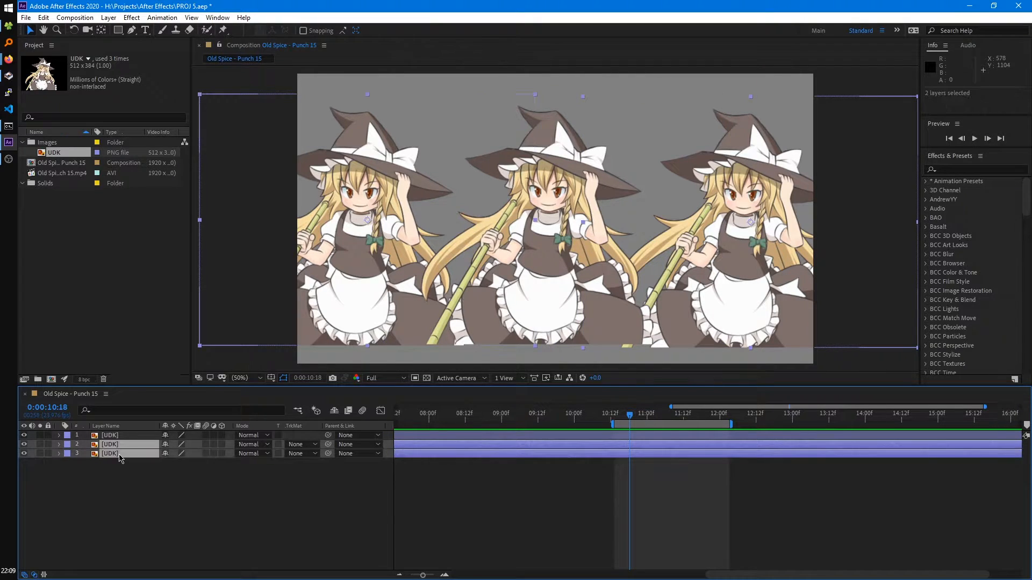
left_click(117, 436)
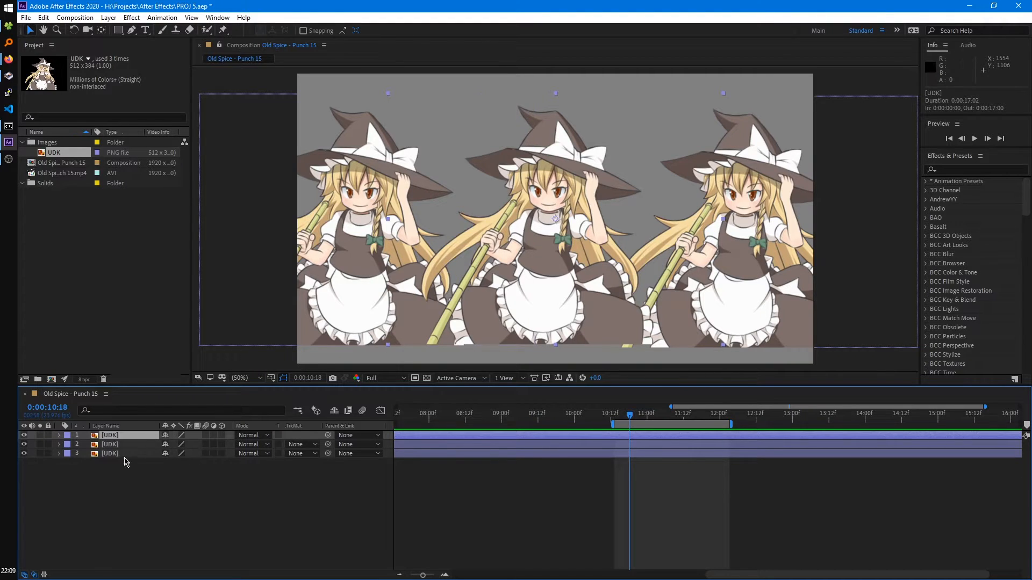
left_click(191, 503)
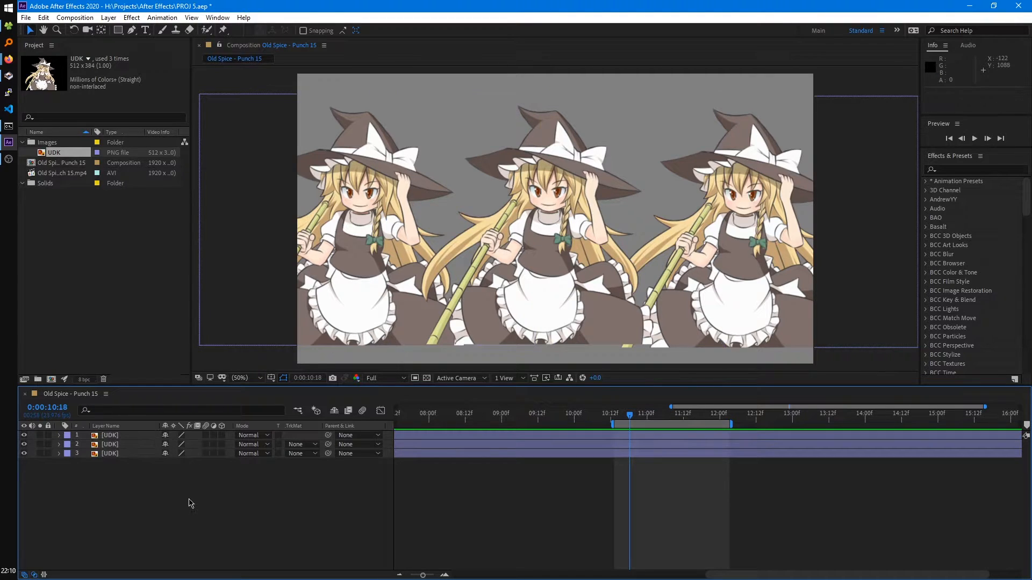
Parent the two side copies, UDK layers 2 and 3, to the centre character's layer 1.
left_click(115, 445)
left_click(116, 455, "shift")
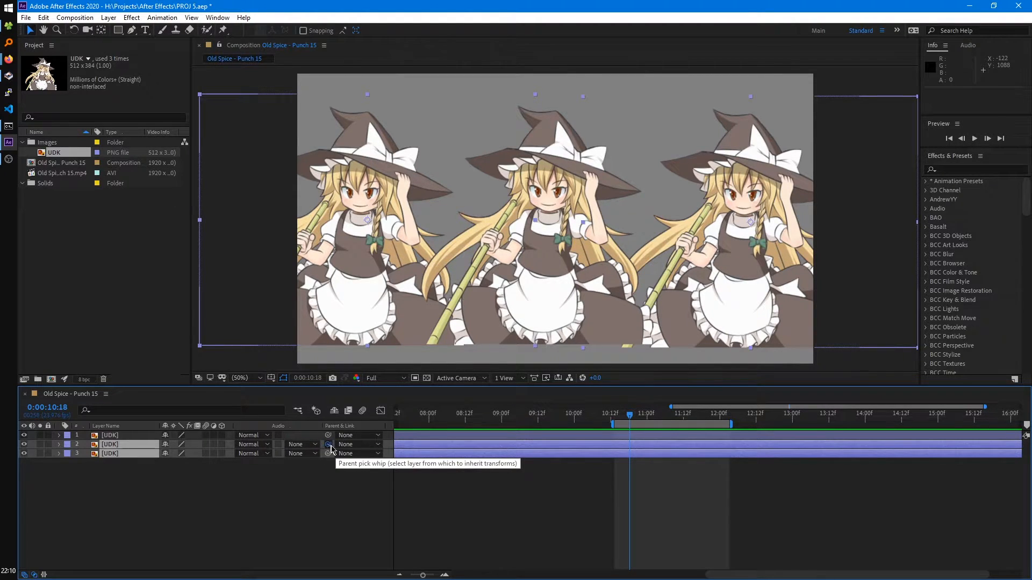
left_click_drag(333, 448, 112, 437)
Expand the parent UDK layer's transform properties and set its X position to 1034.
left_click(119, 435)
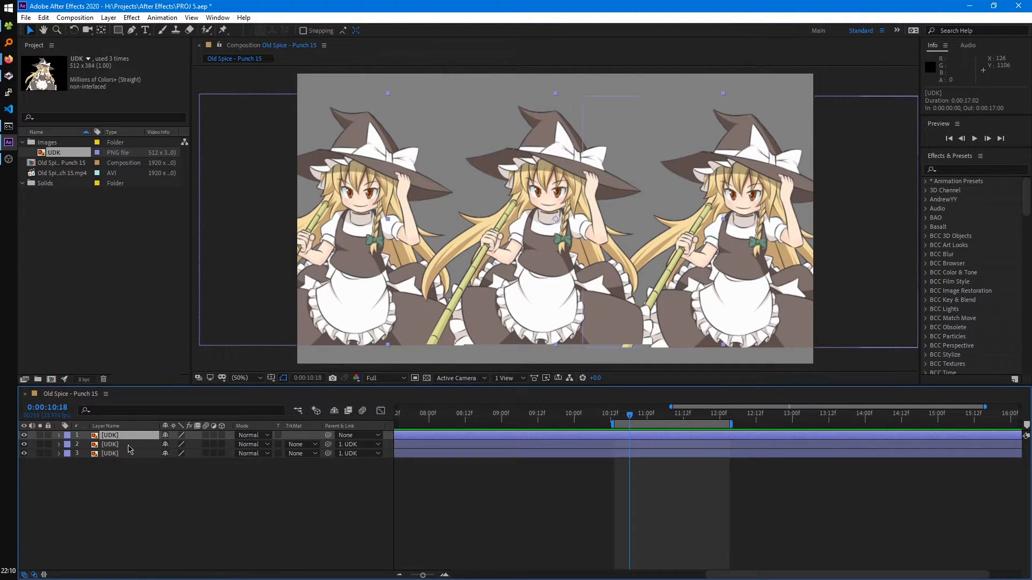
left_click(59, 435)
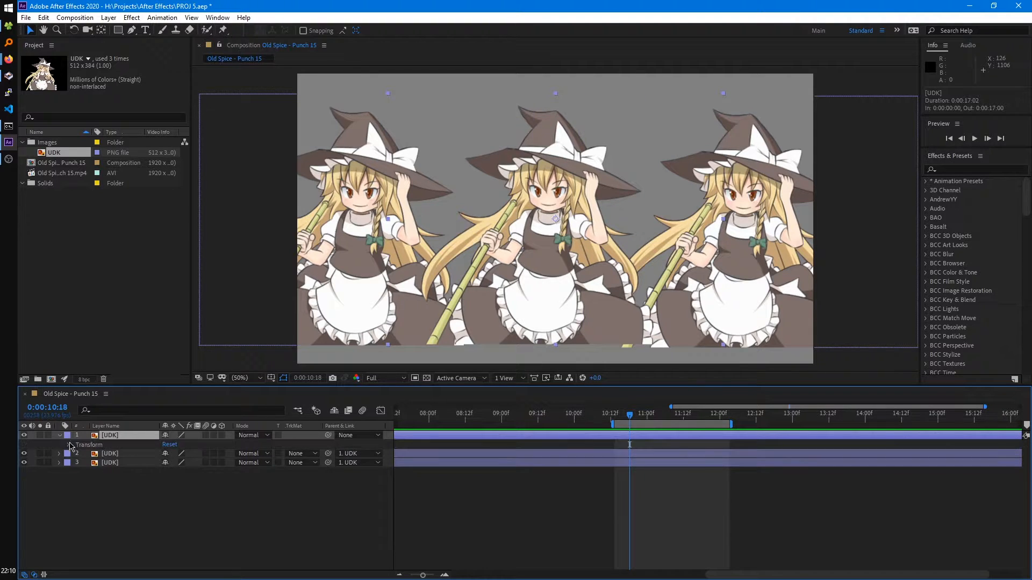
left_click(70, 445)
left_click(121, 465)
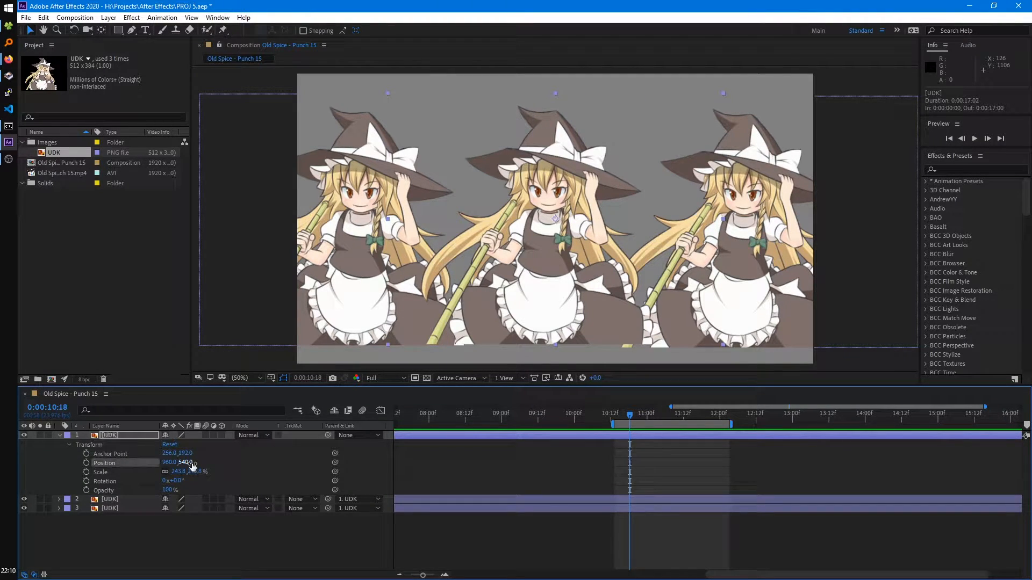
left_click_drag(168, 462, 211, 453)
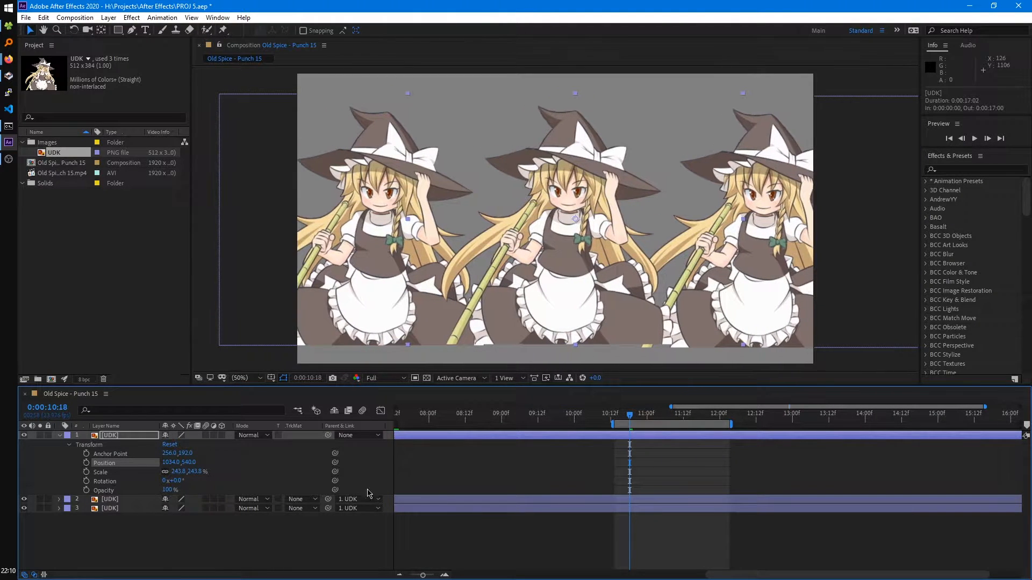
Move the parent UDK layer below its two children in the stack and set its Y position to 560.
left_click(116, 436)
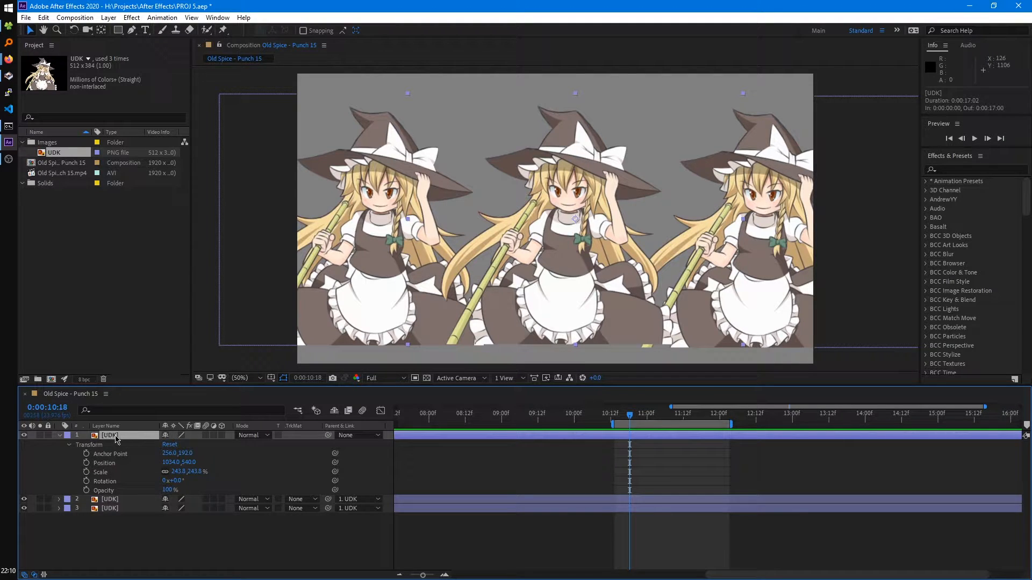
left_click_drag(116, 438, 125, 521)
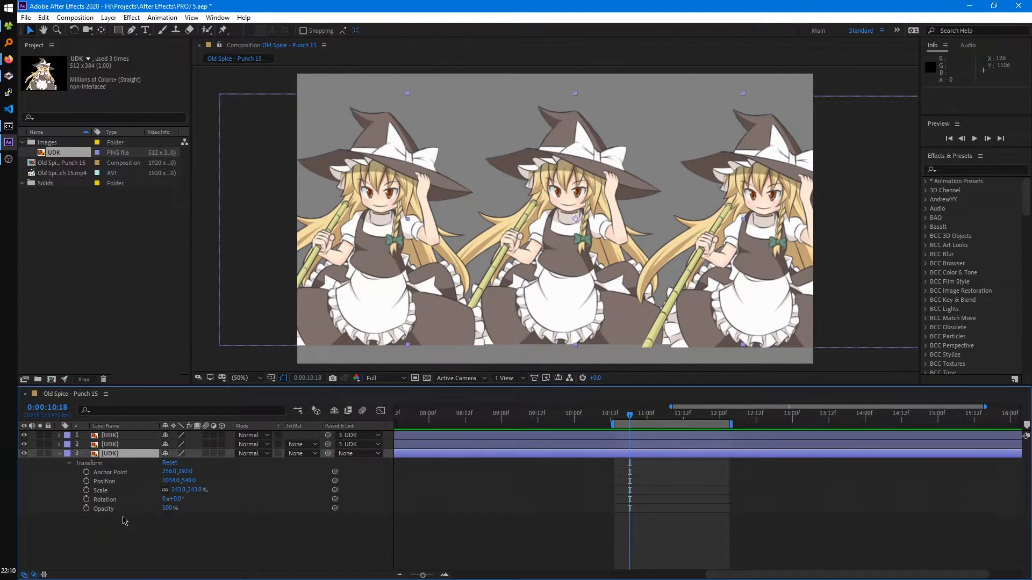
left_click_drag(188, 480, 206, 476)
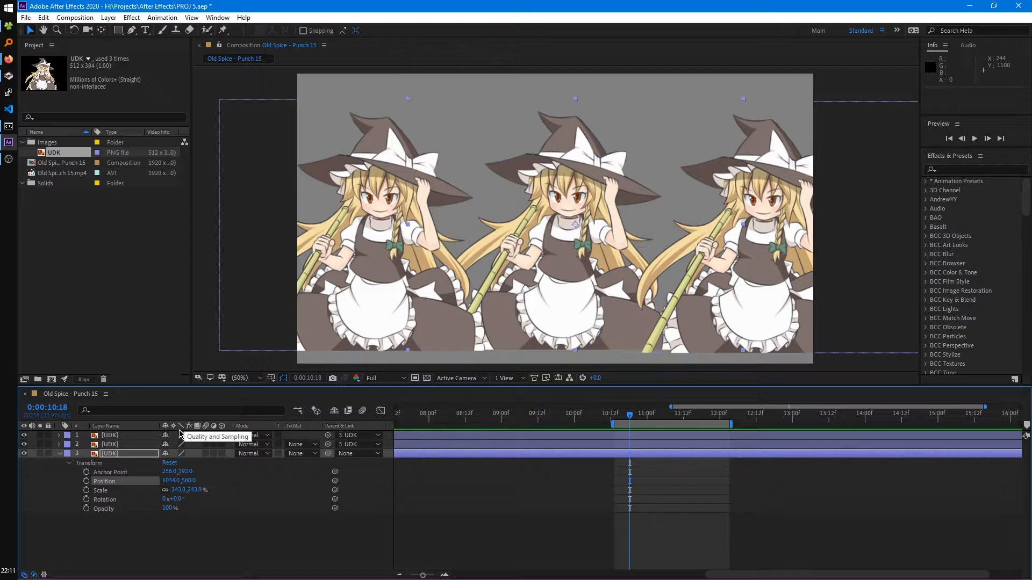
Move the right-hand copy up and to the right in the frame, and parent it to the left-hand copy's layer 2.
left_click(125, 435)
left_click_drag(771, 314, 813, 282)
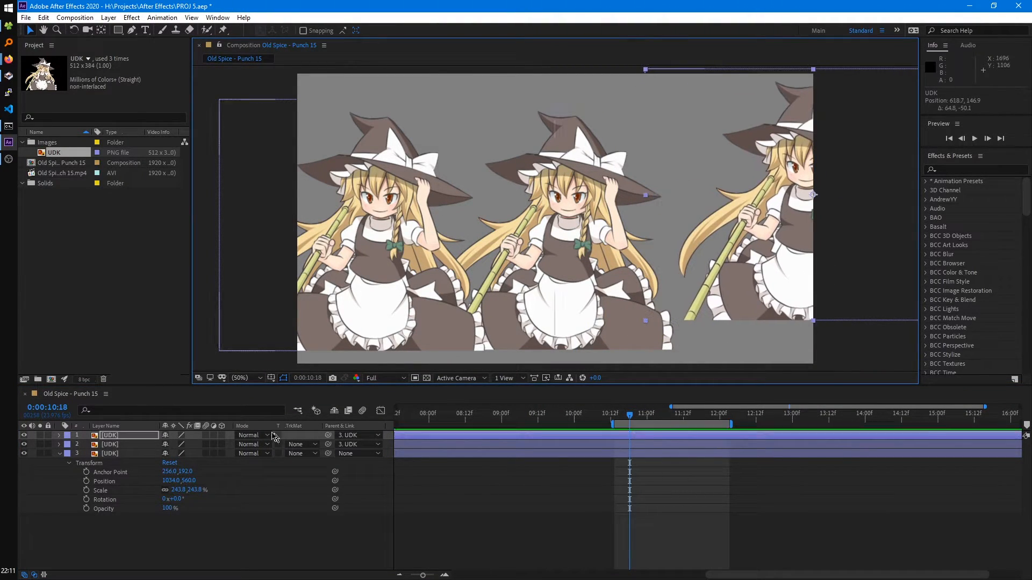
left_click_drag(328, 436, 116, 449)
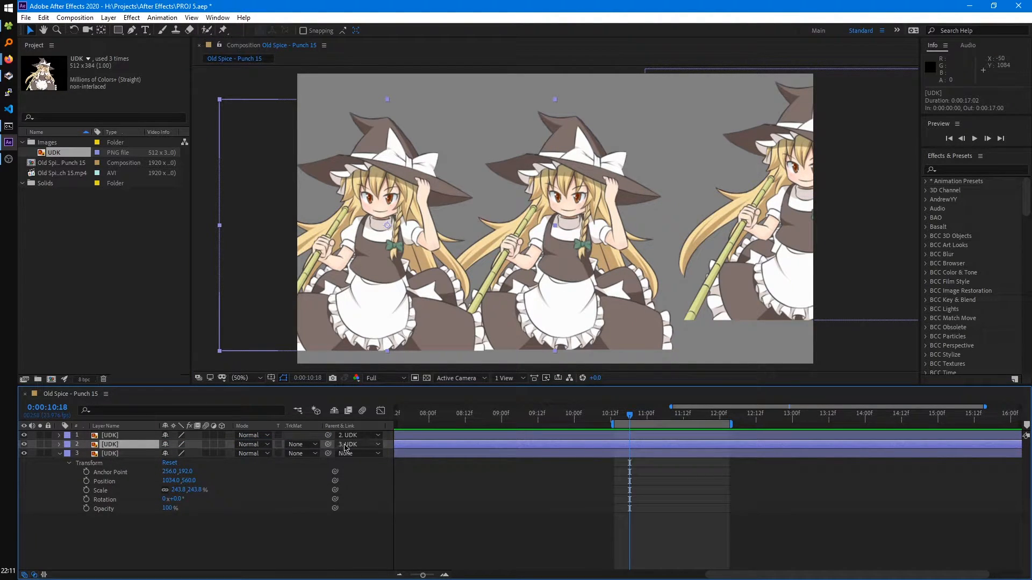
Reposition the UDK layers one by one, with the centre parent at 978, 488, the left copy farther left and the right copy lower.
left_click(113, 454)
mouse_move(562, 262)
left_mouse_down()
mouse_move(566, 239)
mouse_move(554, 256)
left_mouse_up()
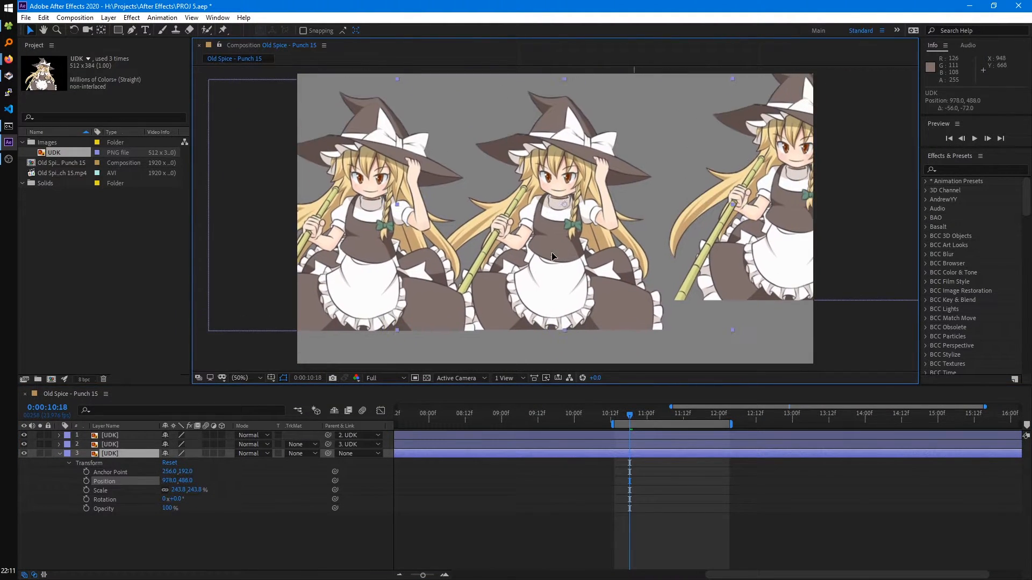
left_click(118, 446)
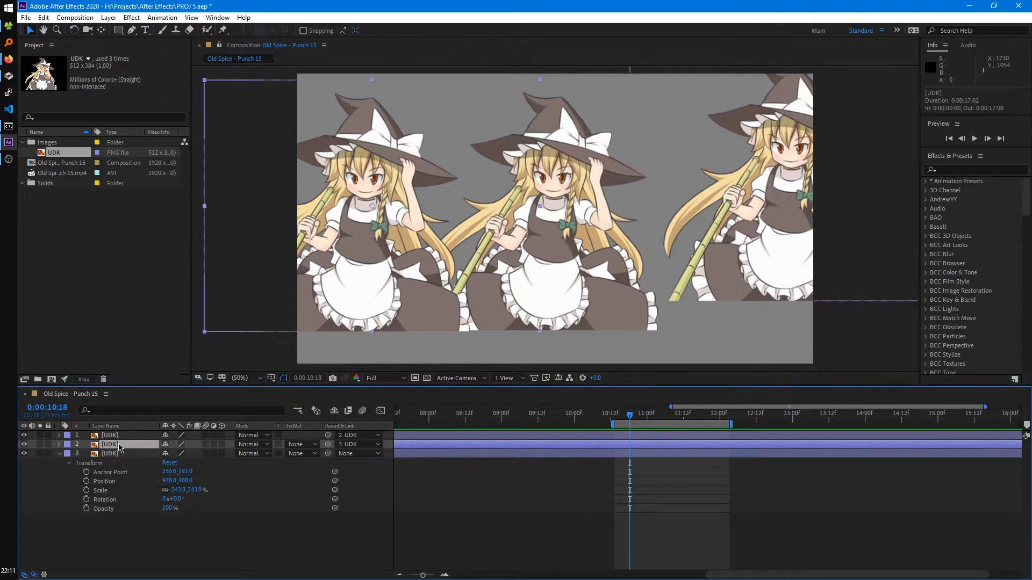
left_click_drag(329, 233, 320, 233)
left_click(117, 436)
mouse_move(783, 262)
left_mouse_down()
mouse_move(774, 314)
mouse_move(781, 277)
left_mouse_up()
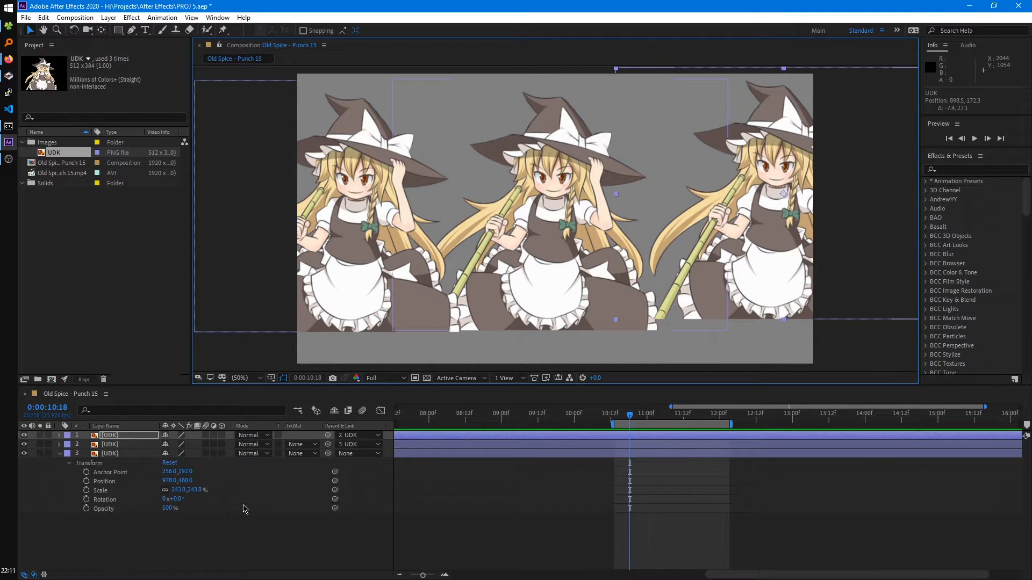
Rotate the centre parent layer to 2° and scale it to about 228%, and parent the right copy directly to it.
mouse_move(185, 500)
left_mouse_down()
mouse_move(173, 500)
mouse_move(188, 490)
left_mouse_up()
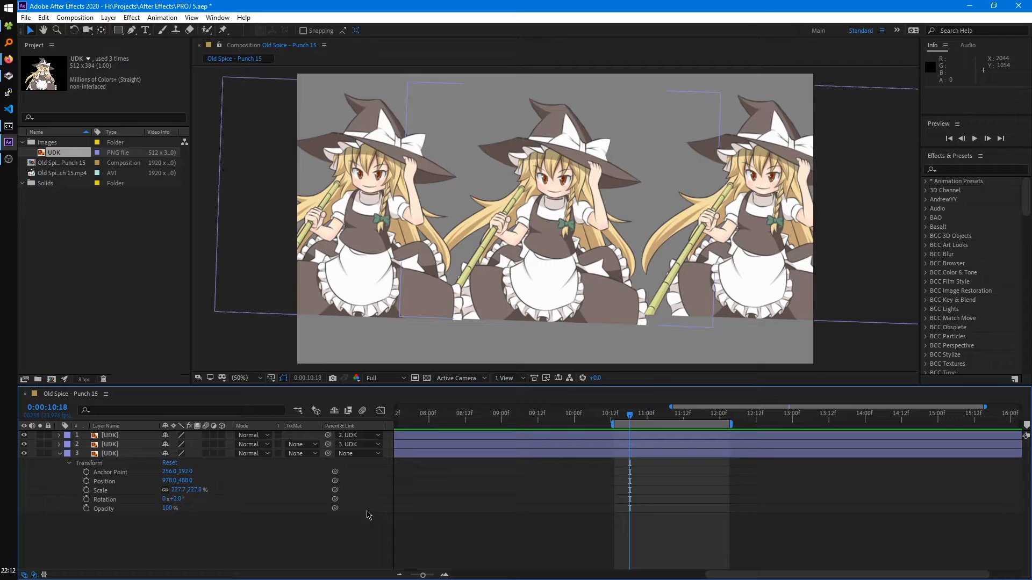
left_click(364, 436)
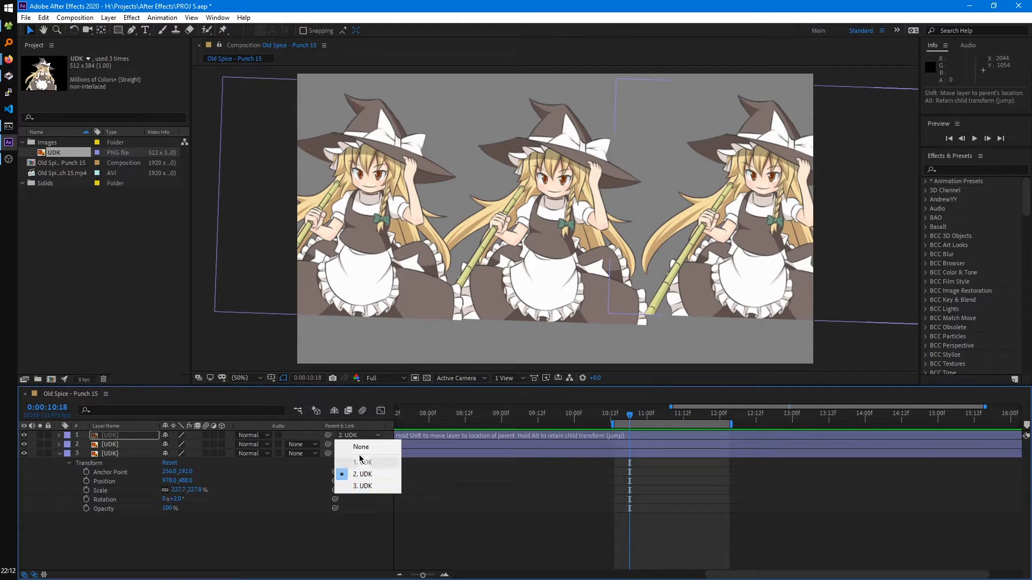
left_click(378, 450)
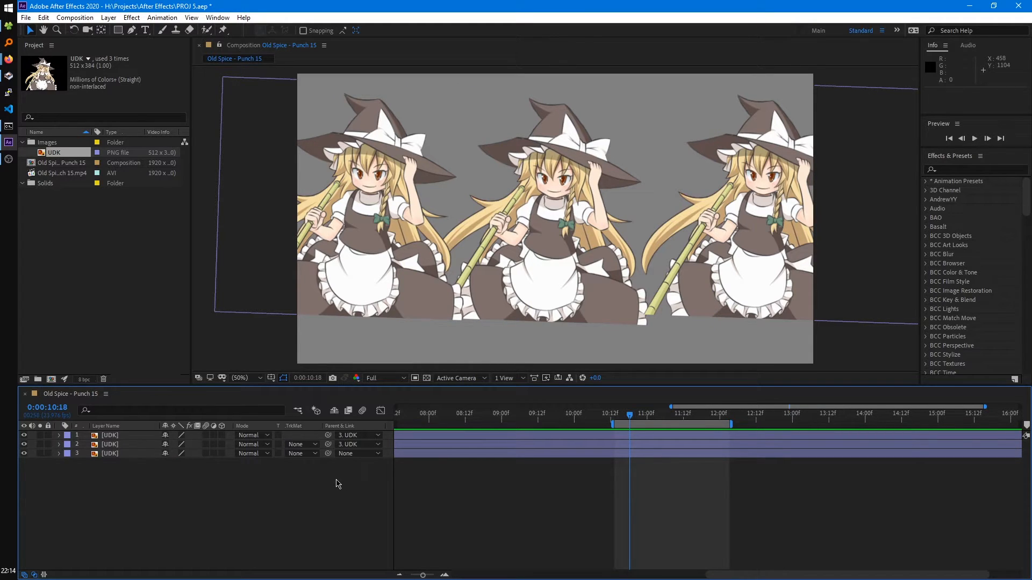
Move the centre parent UDK layer to position 1008, 510 and lower its opacity to 6%.
left_click(59, 454)
left_click(68, 462)
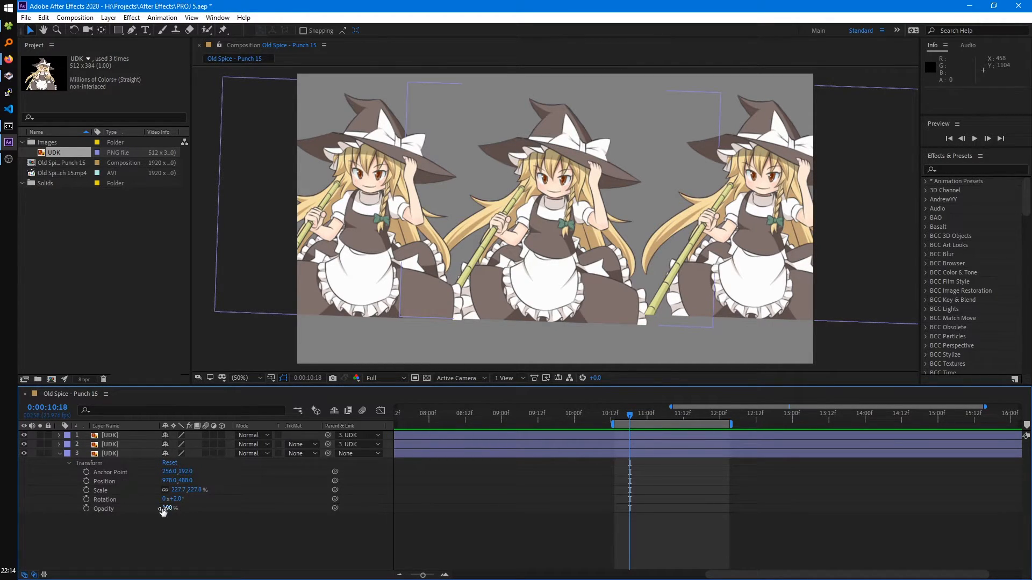
left_click(110, 453)
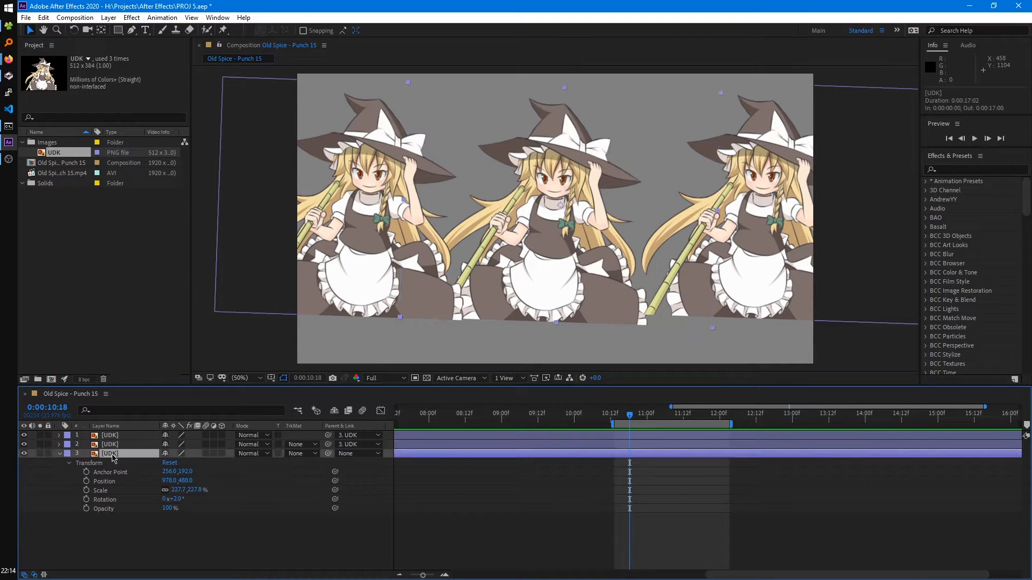
left_click_drag(537, 236, 559, 269)
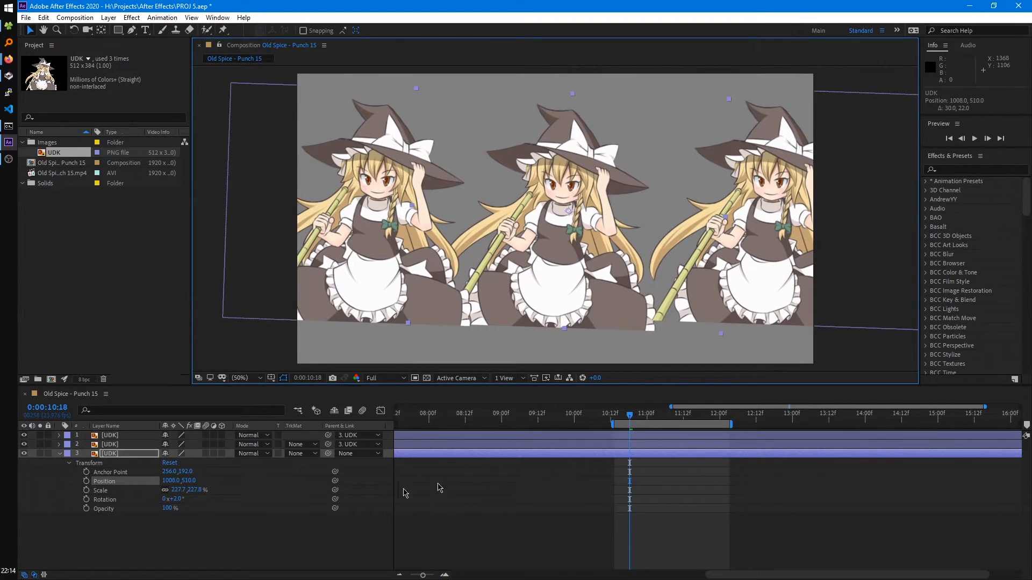
left_click_drag(167, 508, 111, 510)
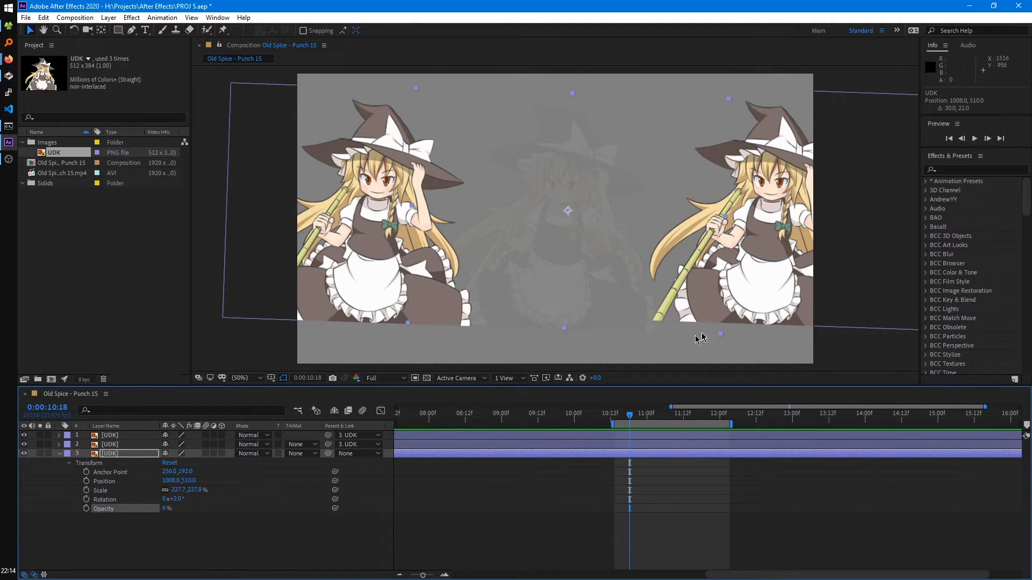
Adjust the centre parent layer's transform to rotation 10°, anchor point Y 179, Y position 498 and opacity 10%.
mouse_move(182, 500)
left_mouse_down()
mouse_move(207, 501)
mouse_move(183, 500)
mouse_move(192, 491)
left_mouse_up()
mouse_move(188, 481)
left_mouse_down()
mouse_move(197, 471)
mouse_move(179, 472)
left_mouse_up()
left_click(166, 517)
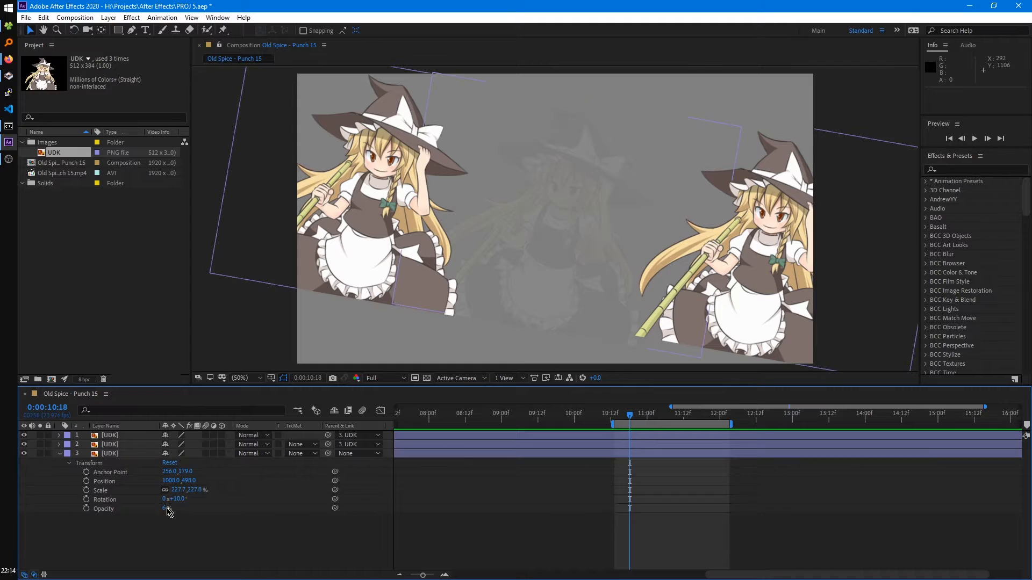
left_click(163, 509)
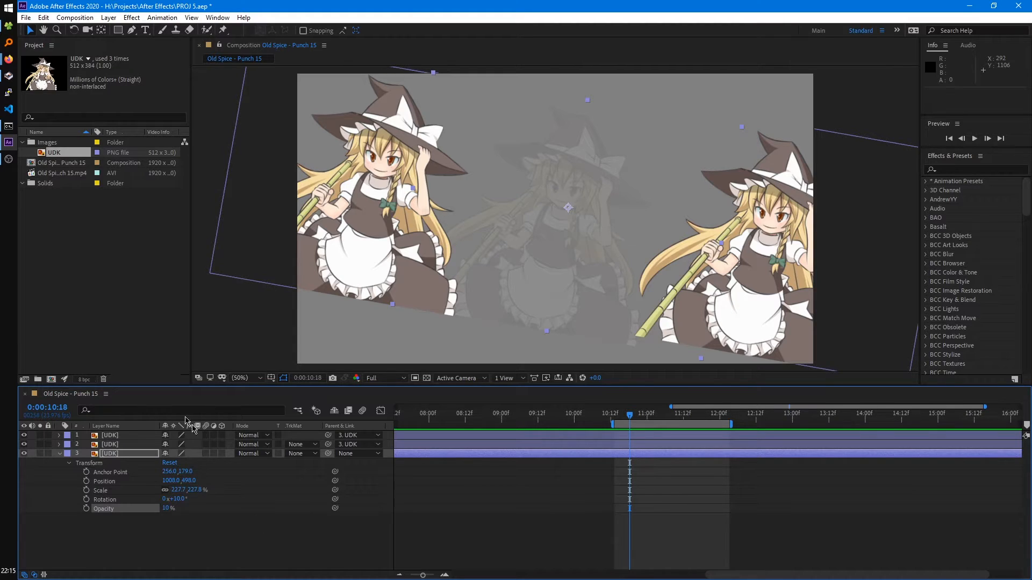
Move the centre parent UDK layer to position 960, 494 in the frame.
left_click(129, 445)
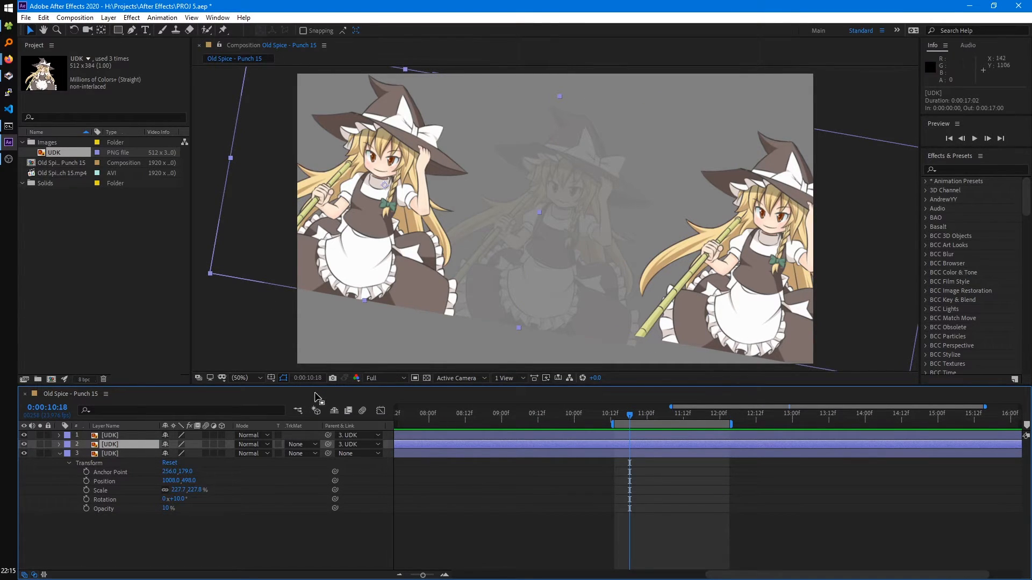
left_click(109, 510)
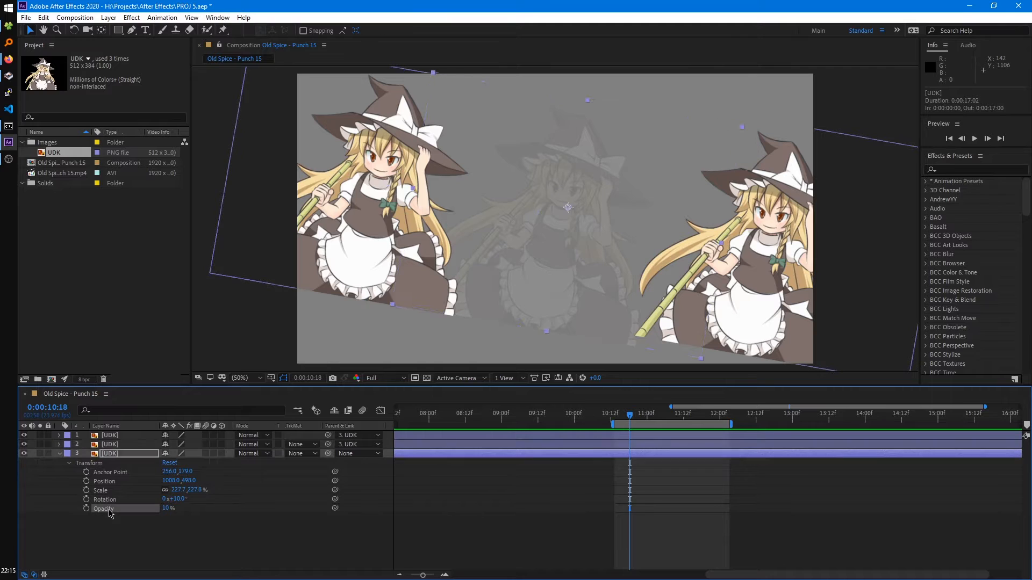
mouse_move(559, 237)
left_mouse_down()
mouse_move(559, 249)
mouse_move(546, 236)
left_mouse_up()
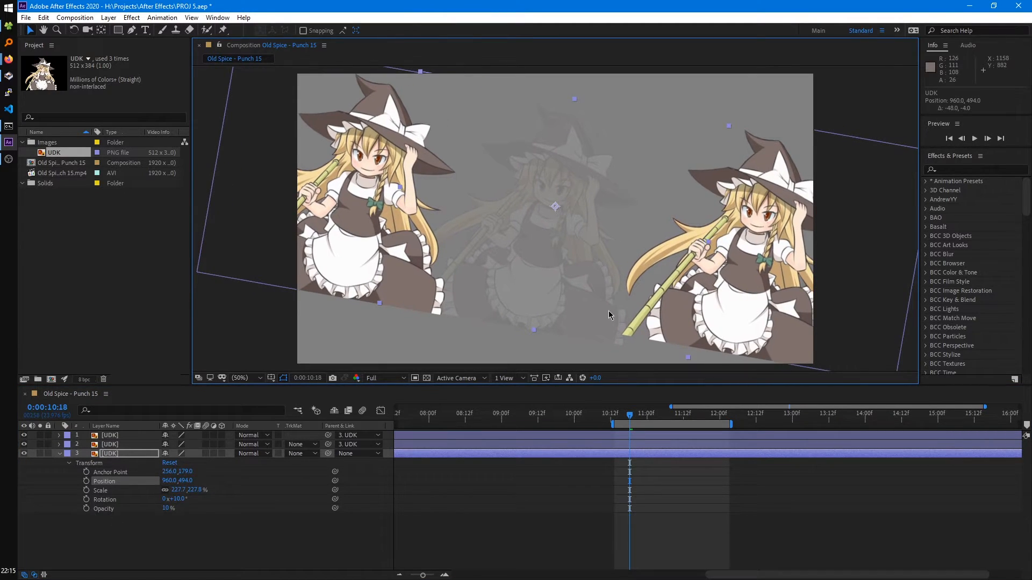
Link the left UDK copy's opacity to the centre parent's opacity and raise the parent's opacity to about 60%.
left_click(59, 445)
left_click(69, 455)
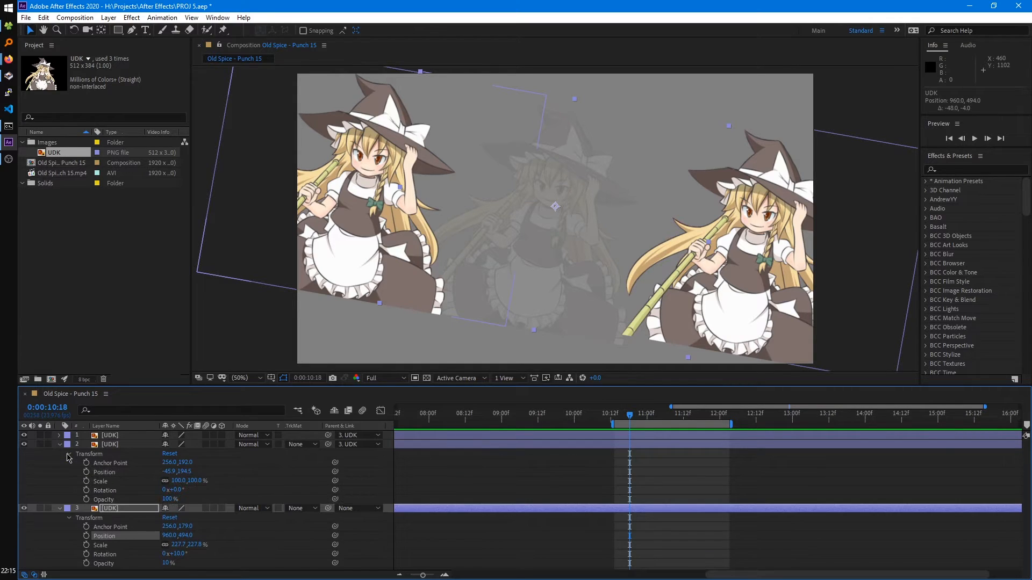
left_click(103, 501)
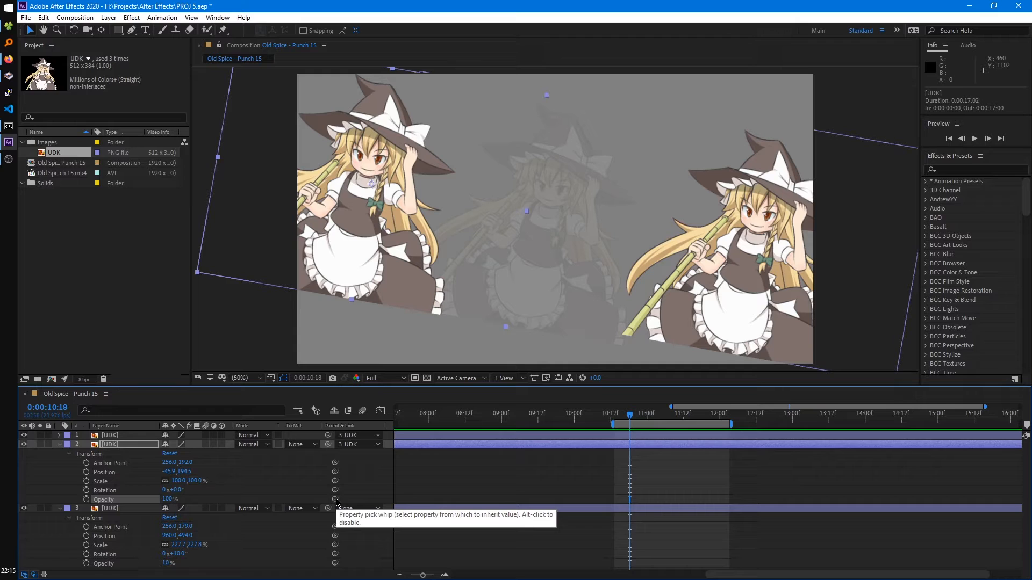
left_click_drag(335, 500, 115, 566)
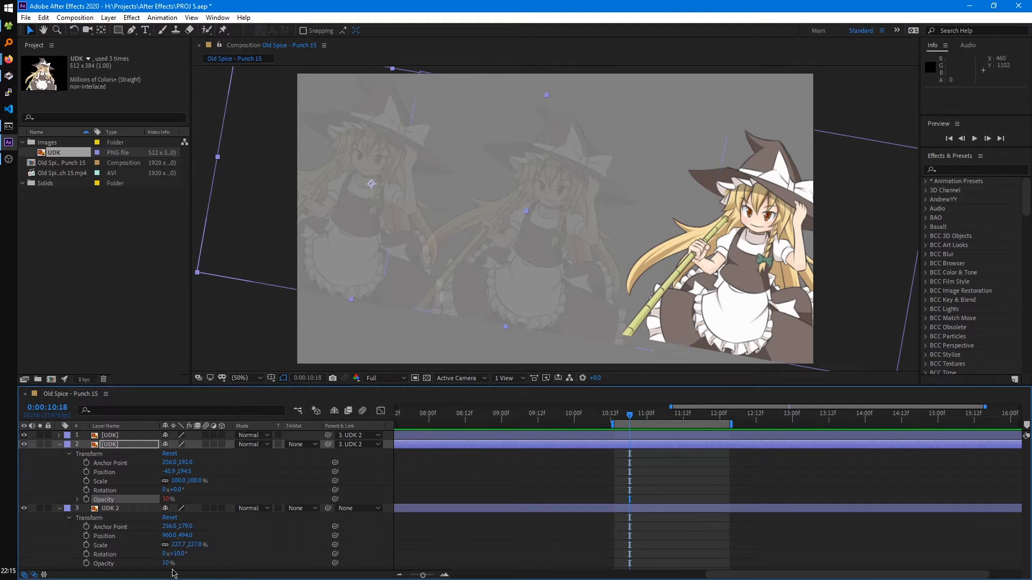
left_click_drag(168, 564, 212, 570)
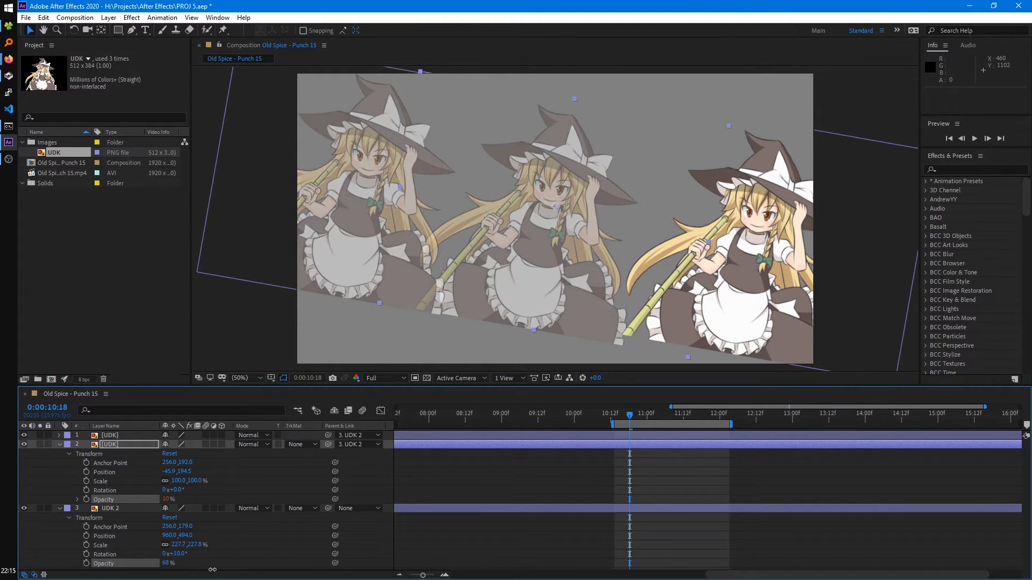
Try to link the right UDK copy's opacity to the centre parent's opacity with the property pick whip.
left_click(59, 435)
left_click(59, 453)
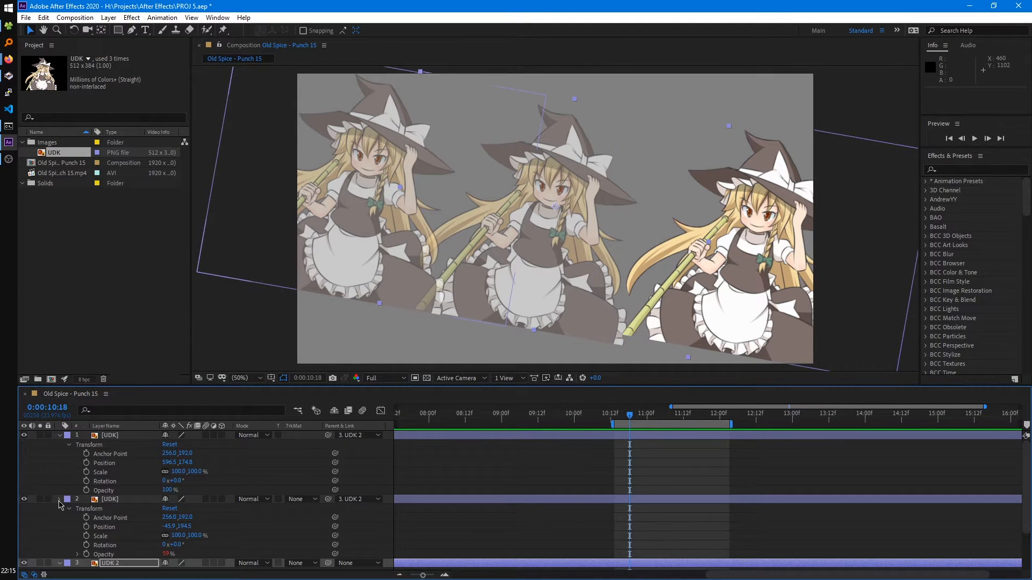
left_click(68, 444)
left_click_drag(335, 490, 177, 564)
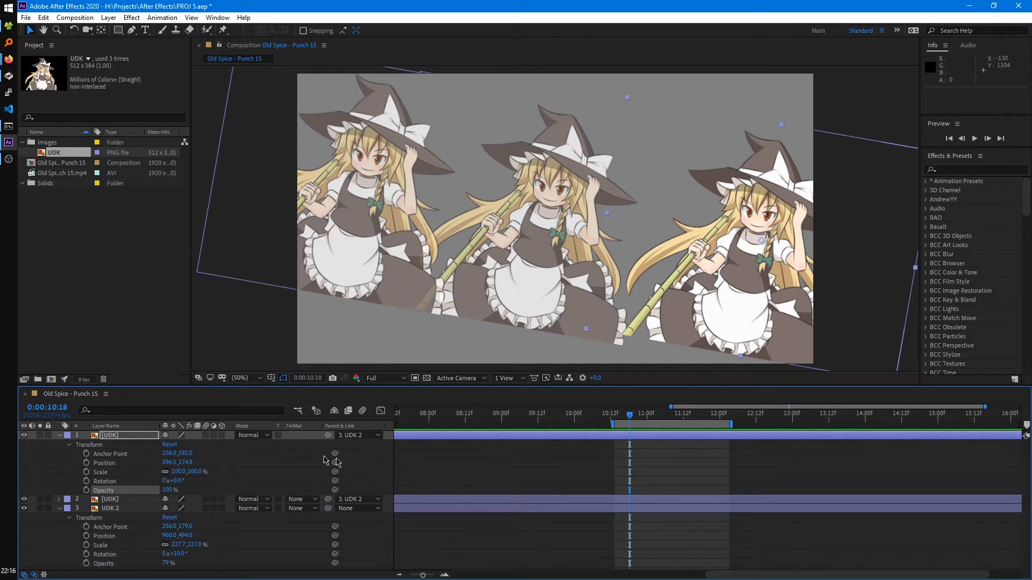
Add an opacity expression to the right UDK copy that references layer UDK 2's opacity, and set UDK 2's opacity to 85%.
left_click(86, 491, "alt")
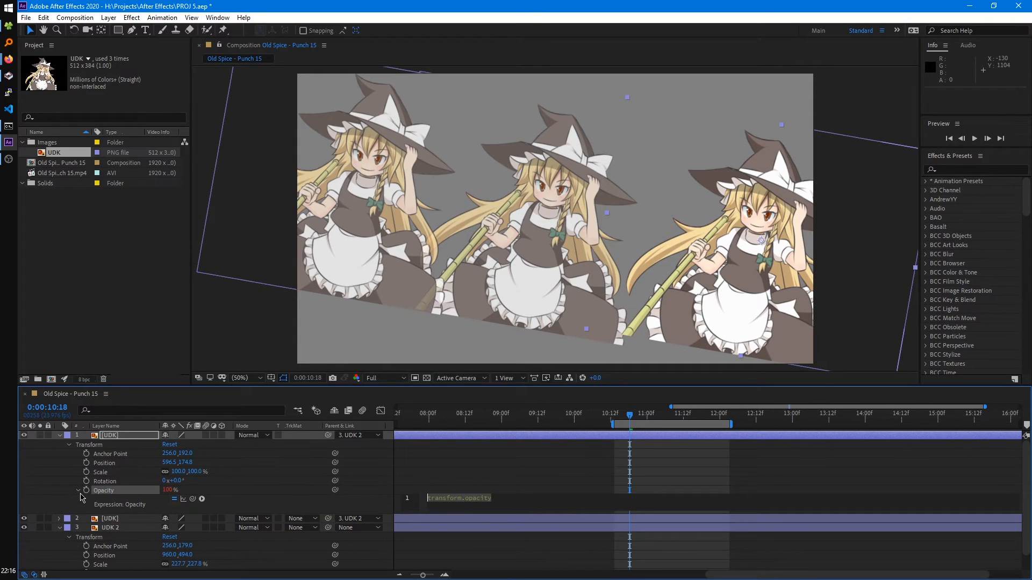
scroll(245, 498, "down", 2)
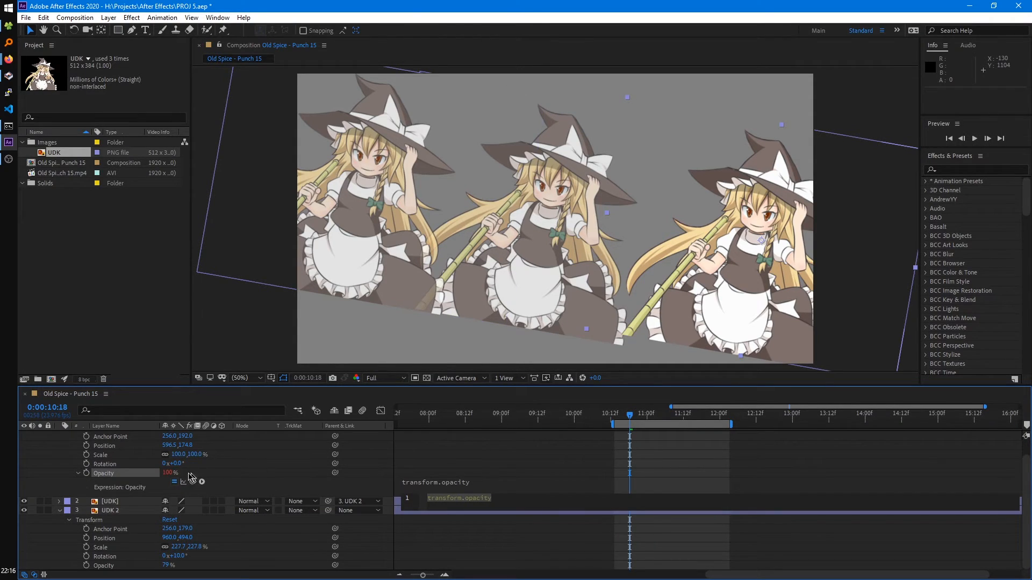
left_click_drag(194, 486, 107, 566)
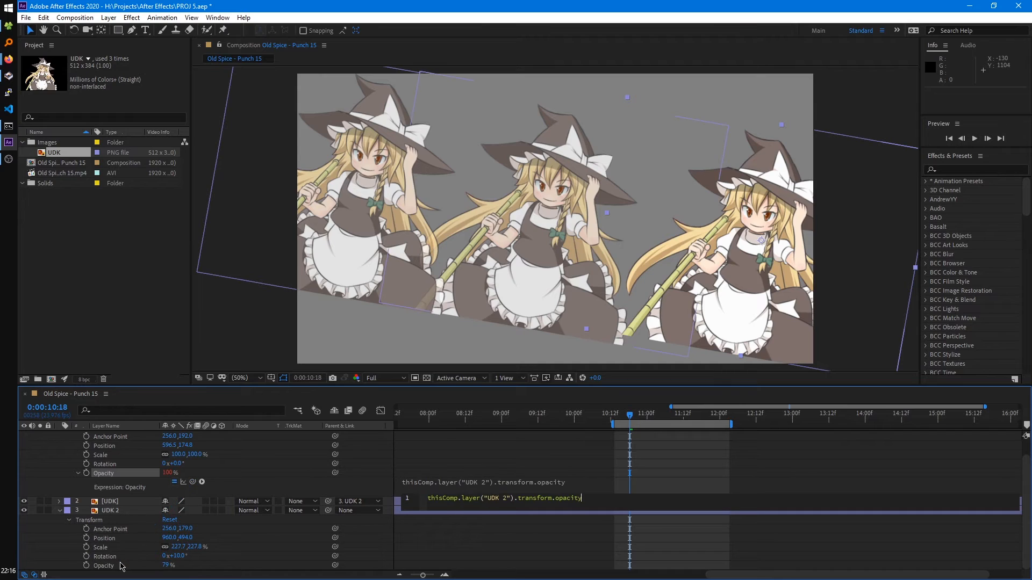
left_click(268, 469)
scroll(267, 470, "up", 1)
scroll(267, 470, "down", 1)
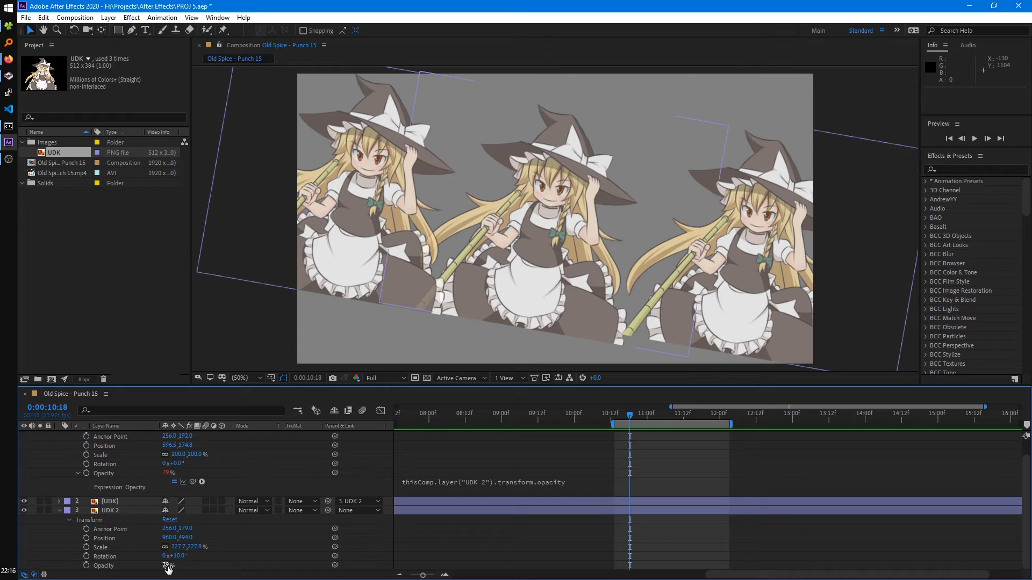
left_click_drag(167, 570, 190, 531)
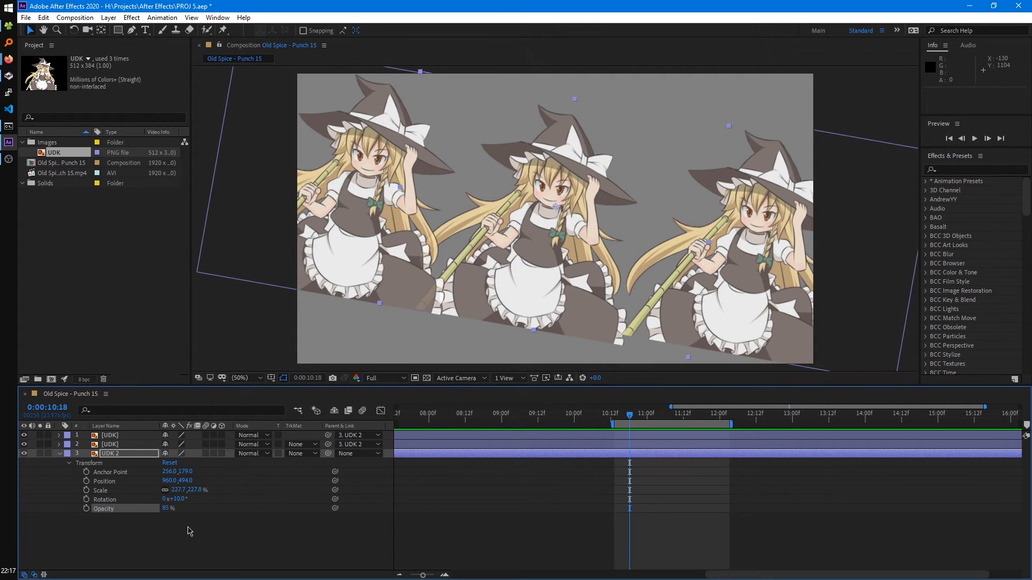